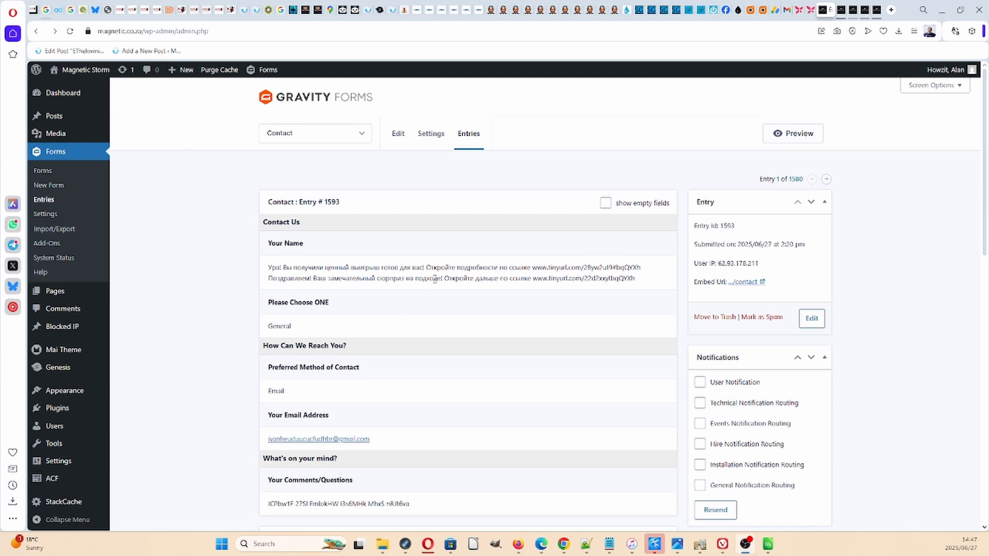
Examine the submitted fields and notes of Contact form entry 1593
scroll(484, 278, down, 2)
scroll(488, 284, down, 1)
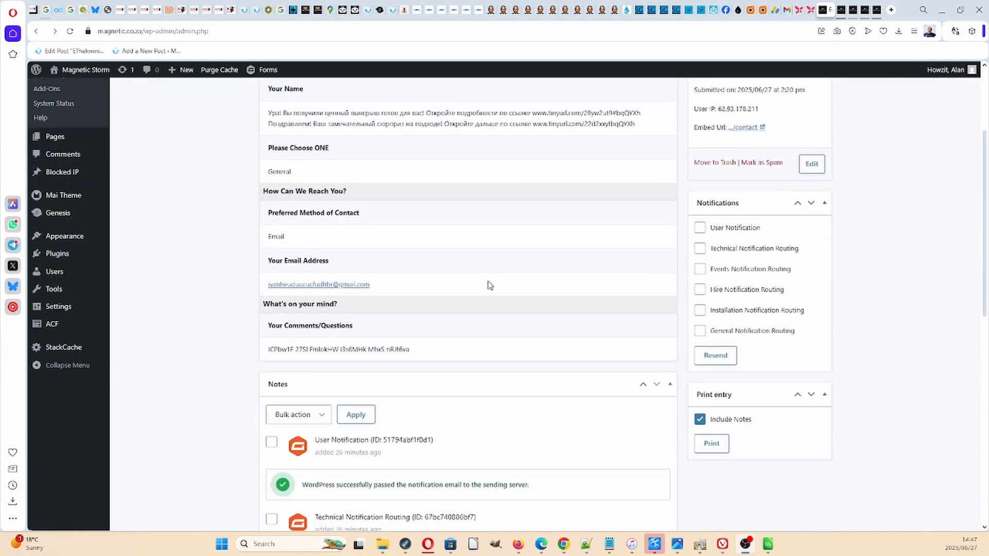
scroll(489, 286, down, 5)
scroll(536, 286, up, 8)
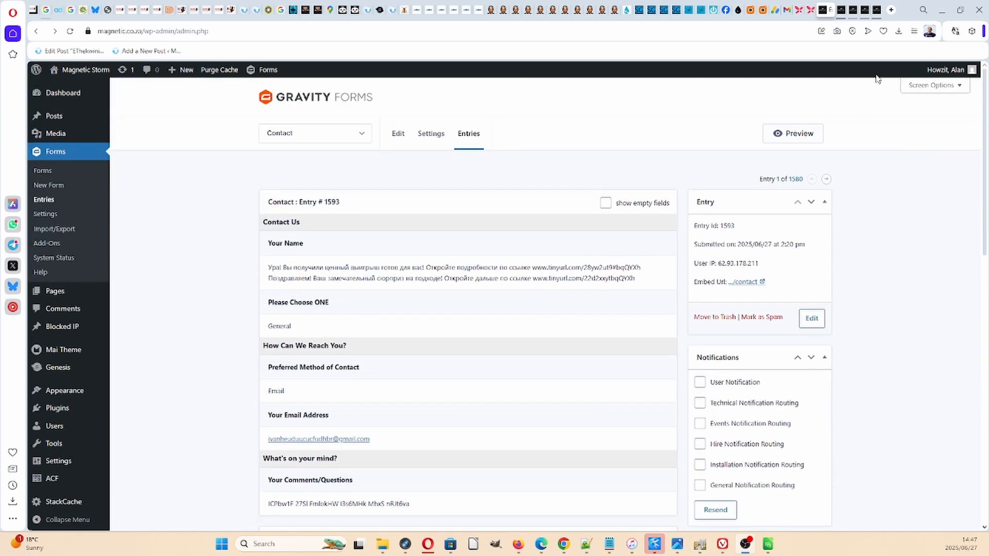
Look over the open export, installed plugins and add-plugin pages, ending on the Contact form's entries list
click(838, 10)
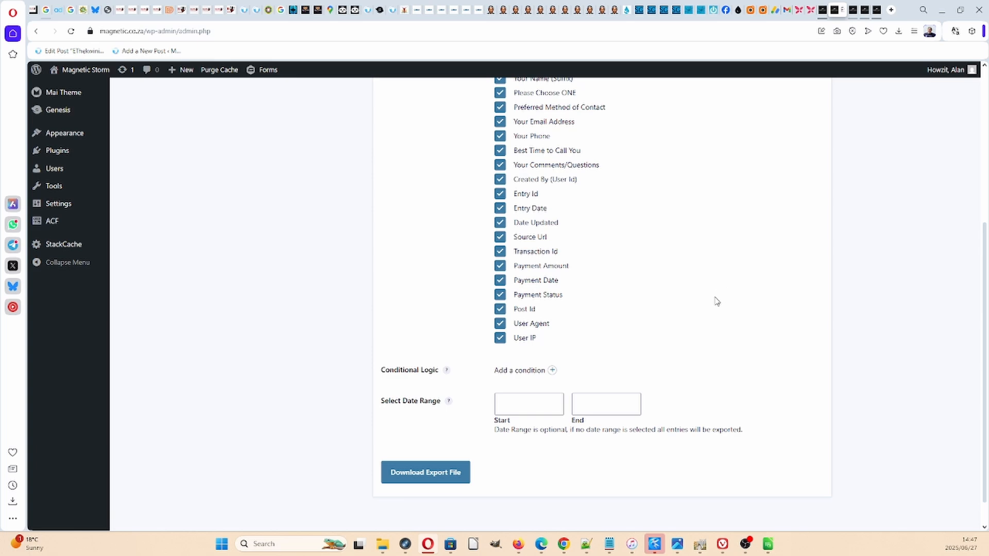
click(847, 10)
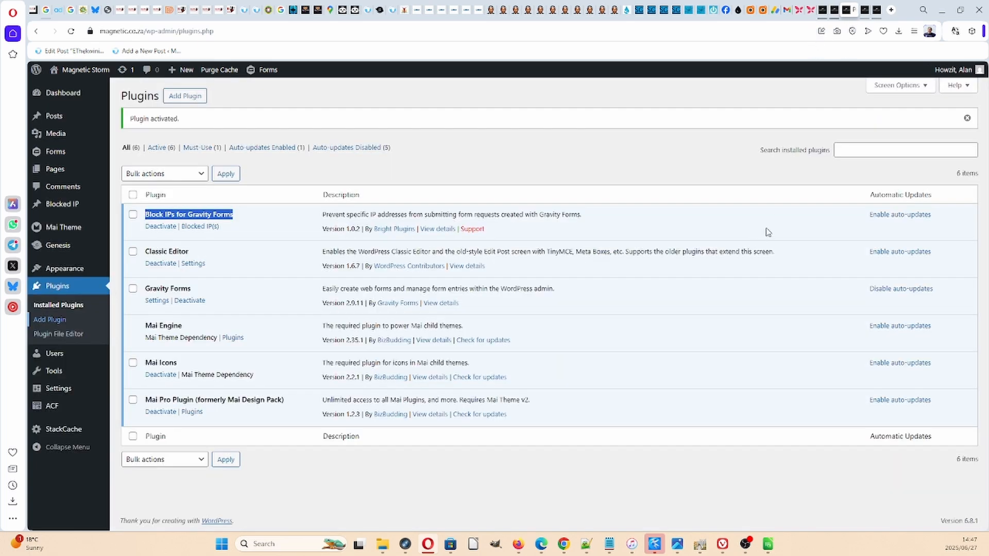
click(869, 12)
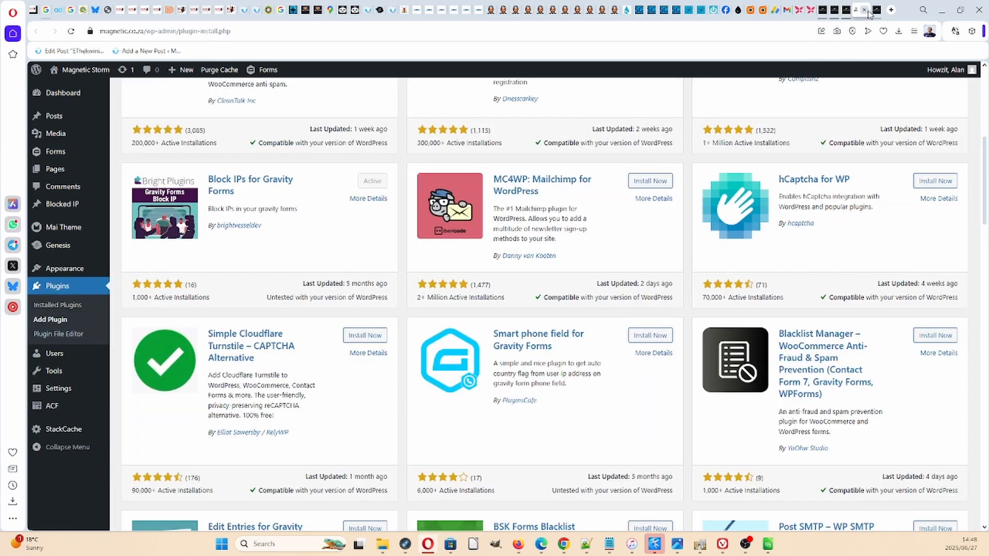
click(877, 12)
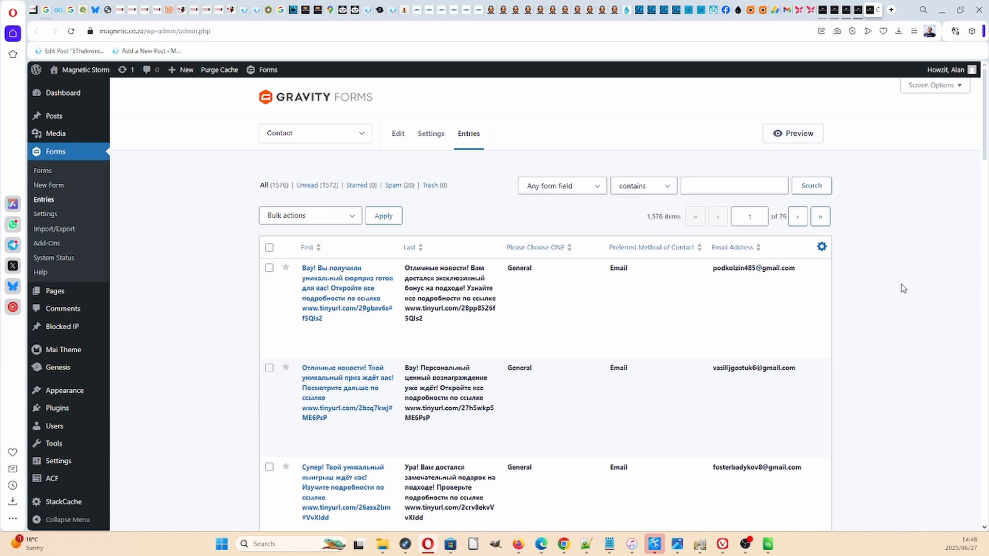
Examine the spam text in the Last name field of the first Contact entry
scroll(903, 288, down, 1)
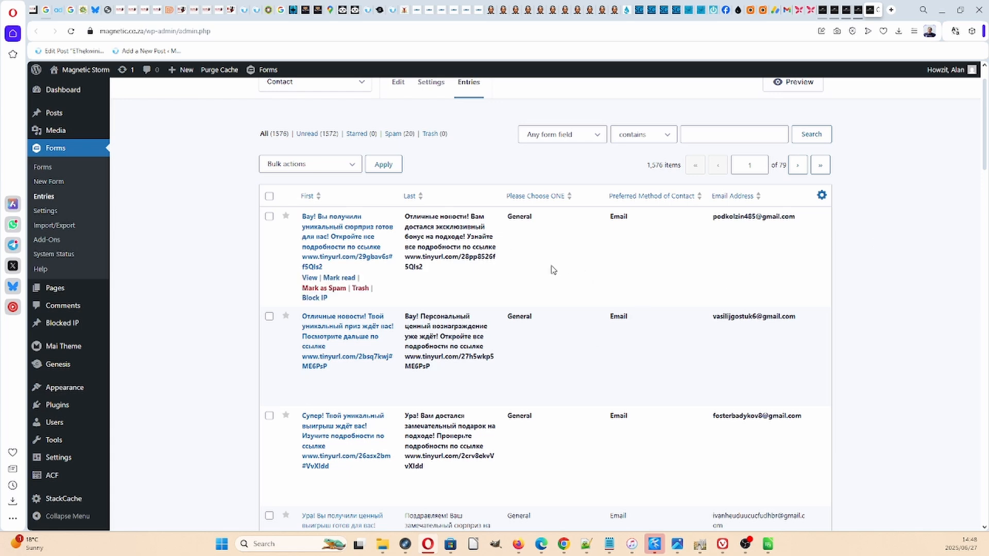
drag(441, 277, 405, 216)
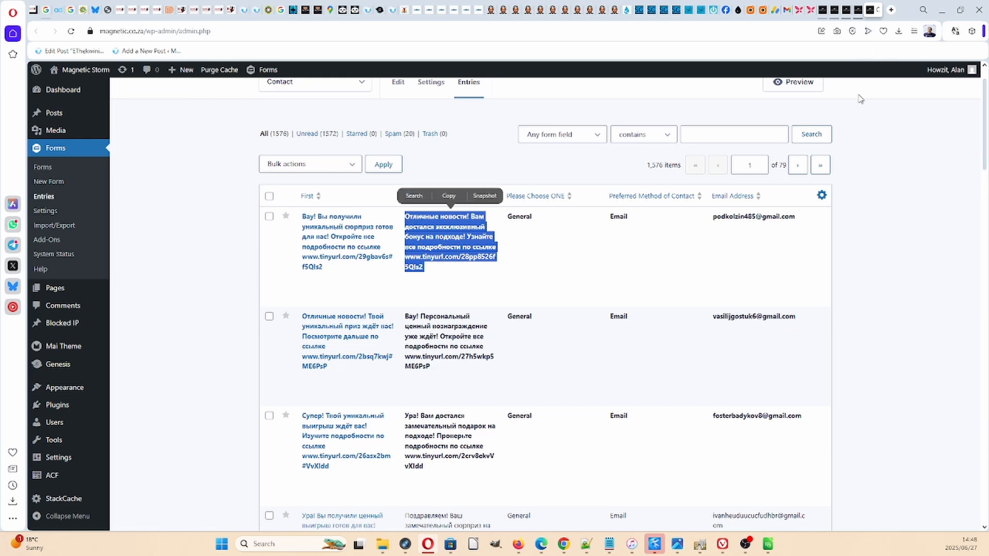
mouse_move(846, 12)
click(912, 215)
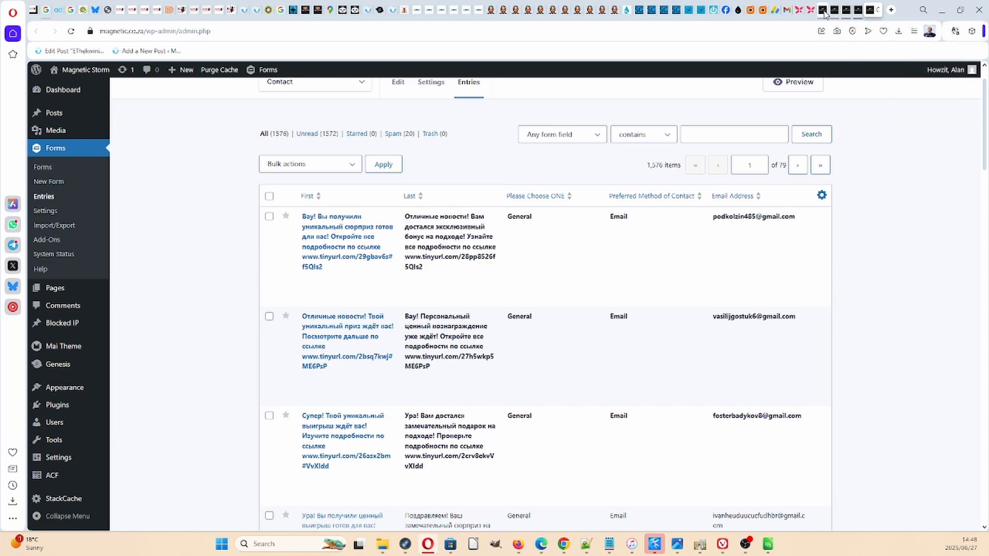
mouse_move(825, 14)
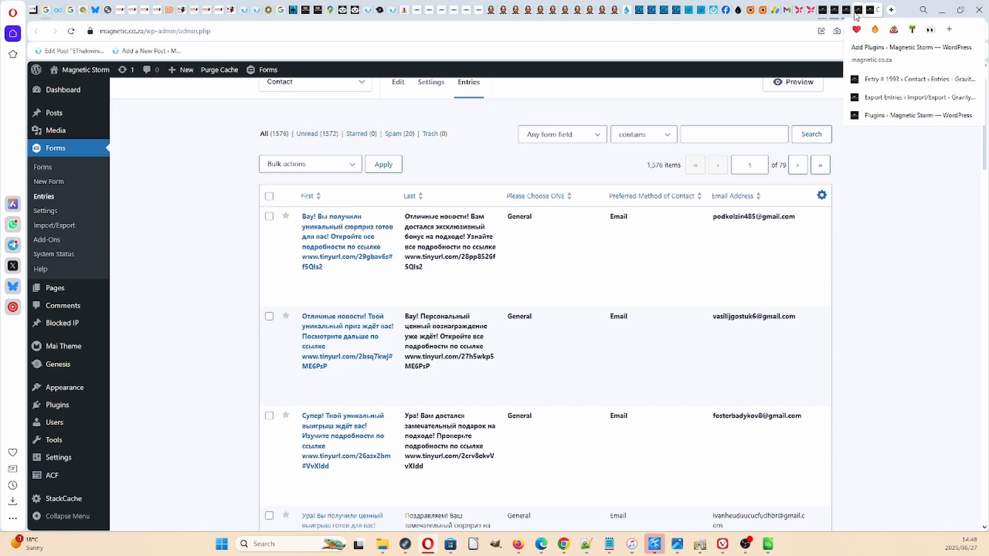
Look up the Block IPs for Gravity Forms plugin on the Add Plugins page
click(856, 14)
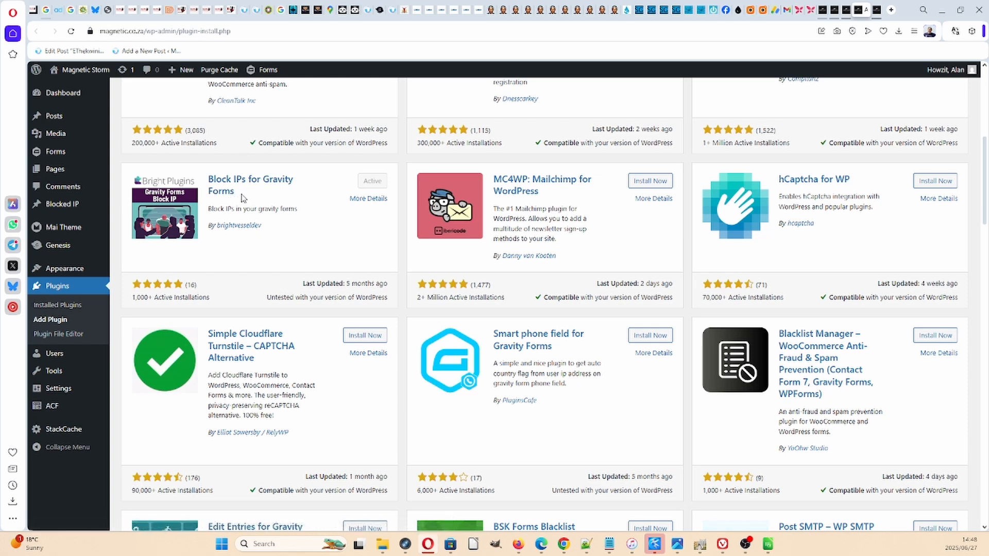
drag(230, 190, 208, 180)
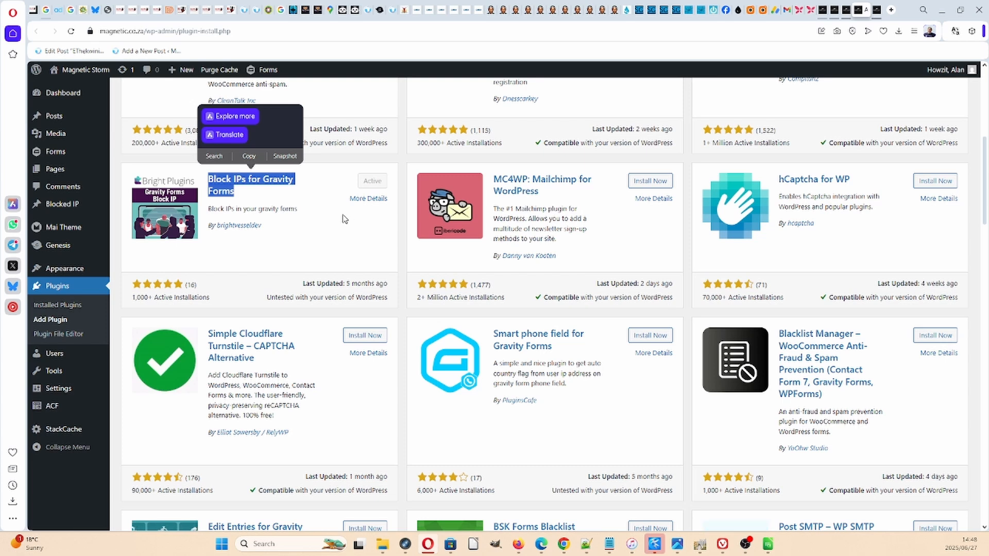
click(338, 233)
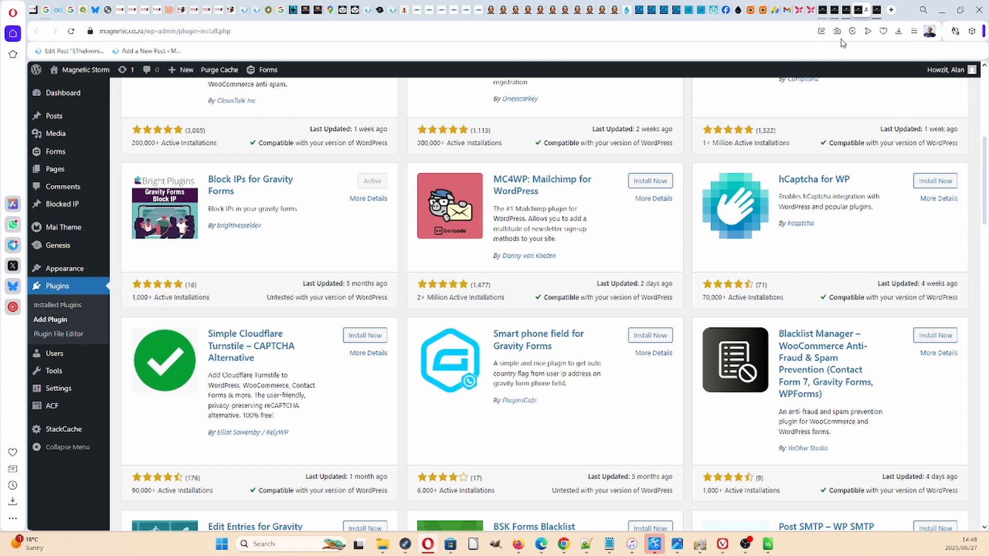
Return to the Contact form's entries list and look through the spam submissions
click(834, 13)
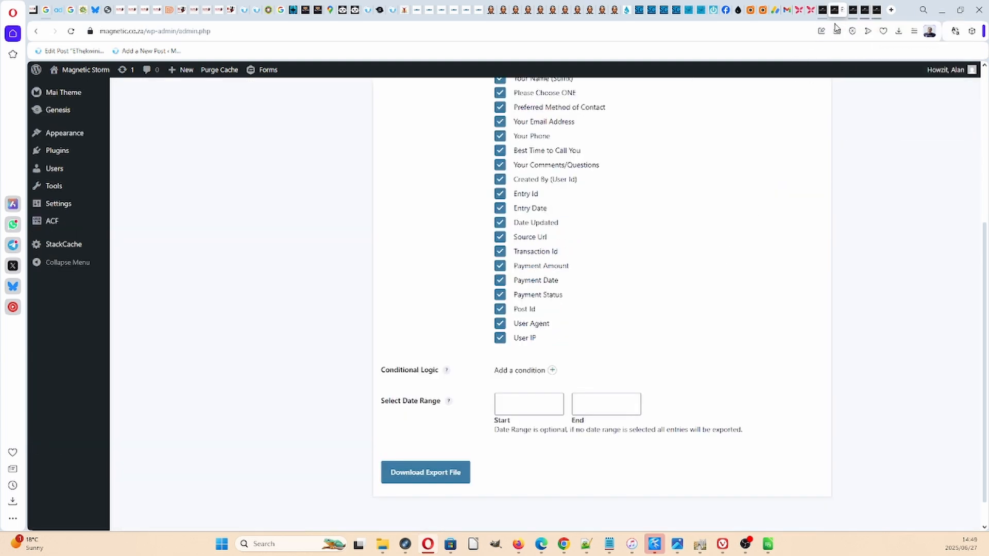
click(867, 12)
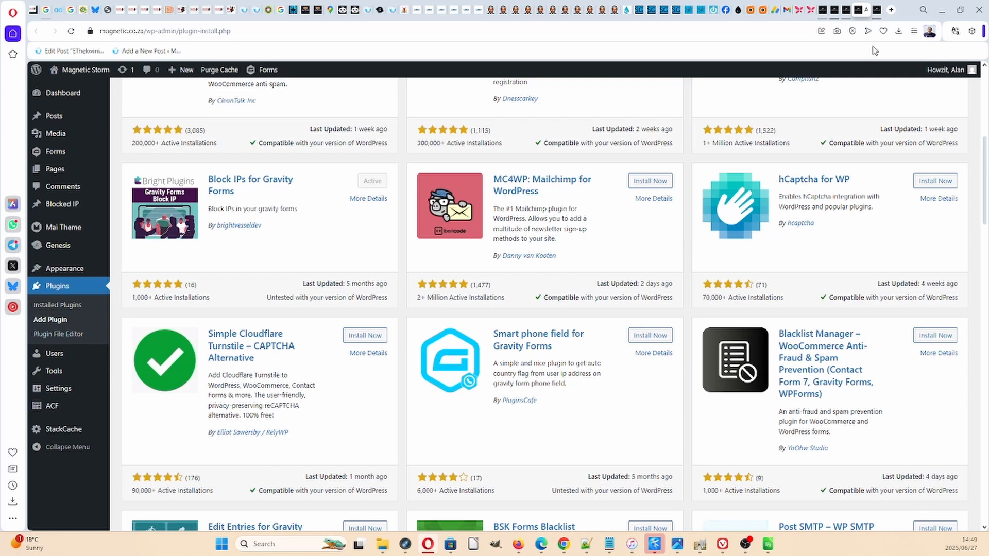
click(877, 9)
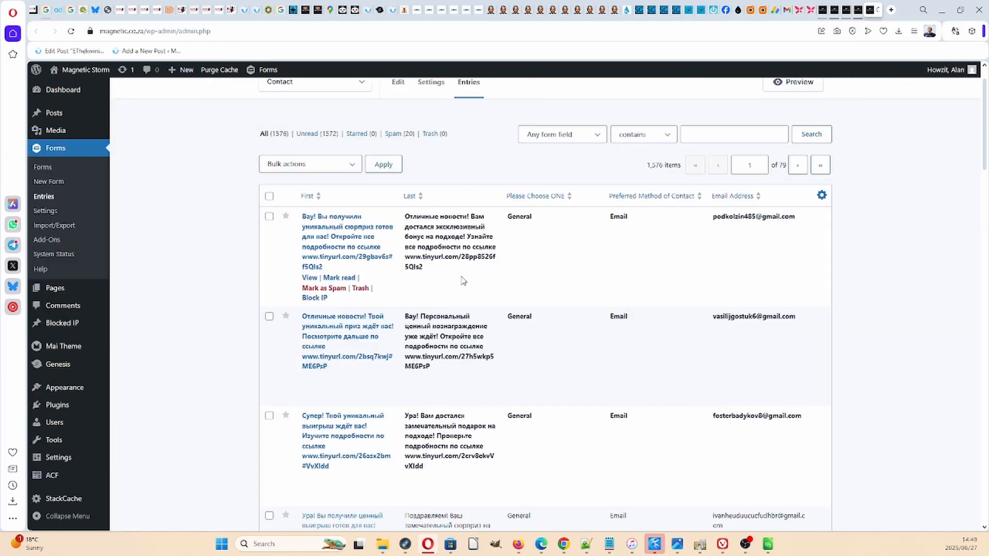
scroll(620, 233, down, 3)
scroll(619, 233, up, 4)
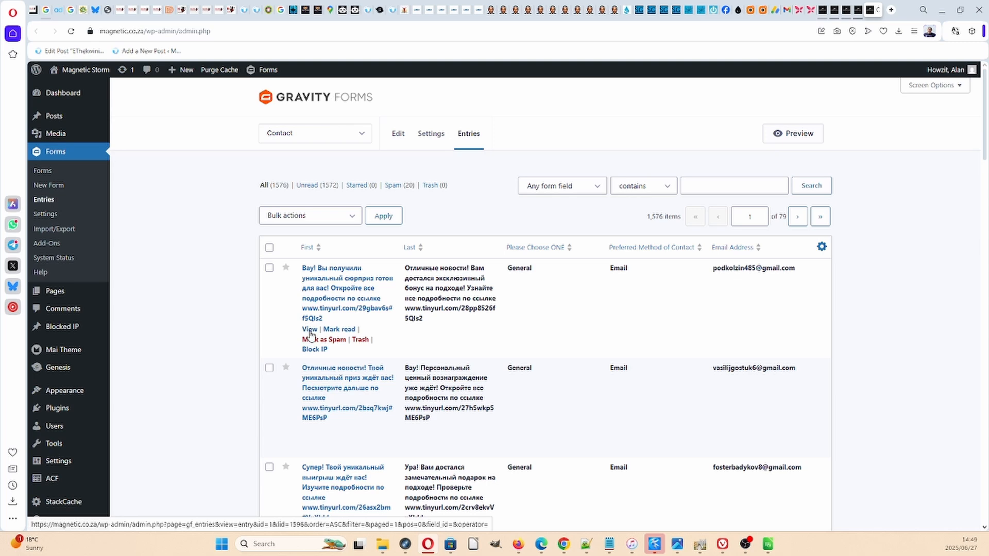
Copy the user IP address from entry 1593 and open the Bulk Import page for blocked IPs
click(823, 9)
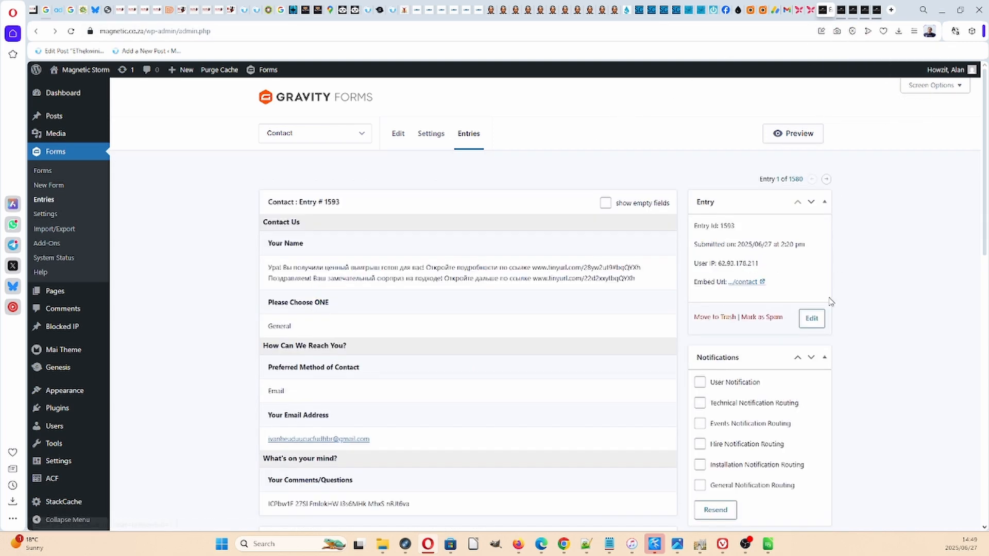
drag(760, 264, 721, 263)
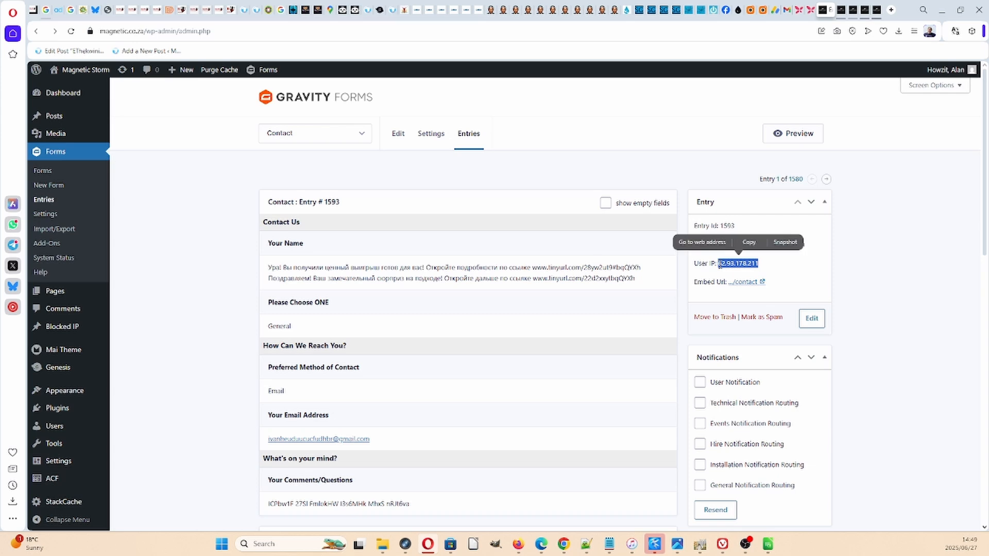
key(ctrl+c)
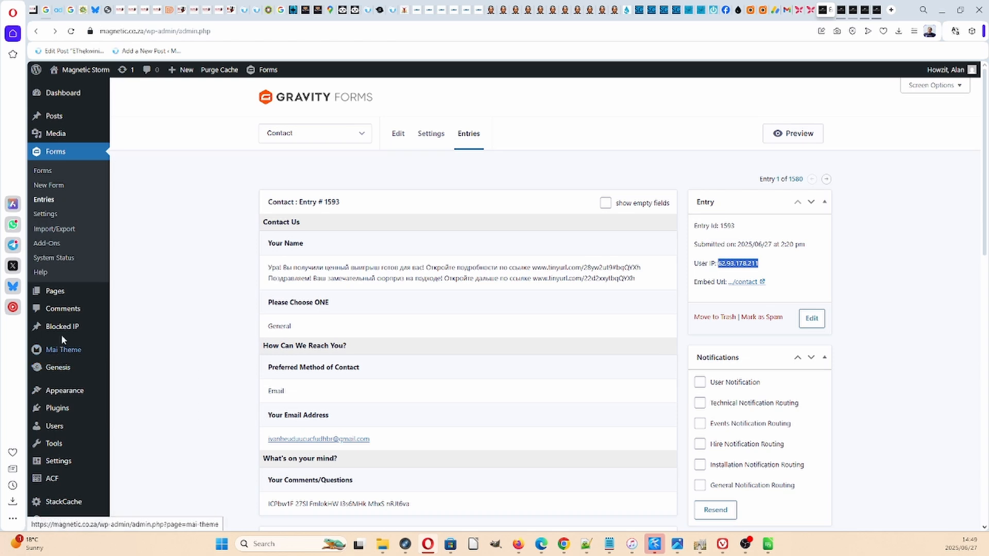
mouse_move(61, 332)
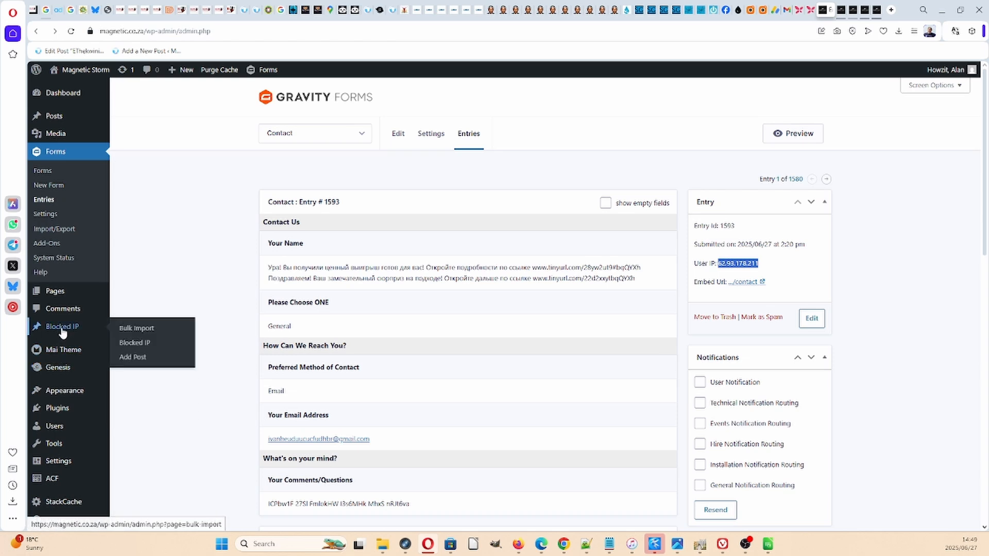
click(148, 334)
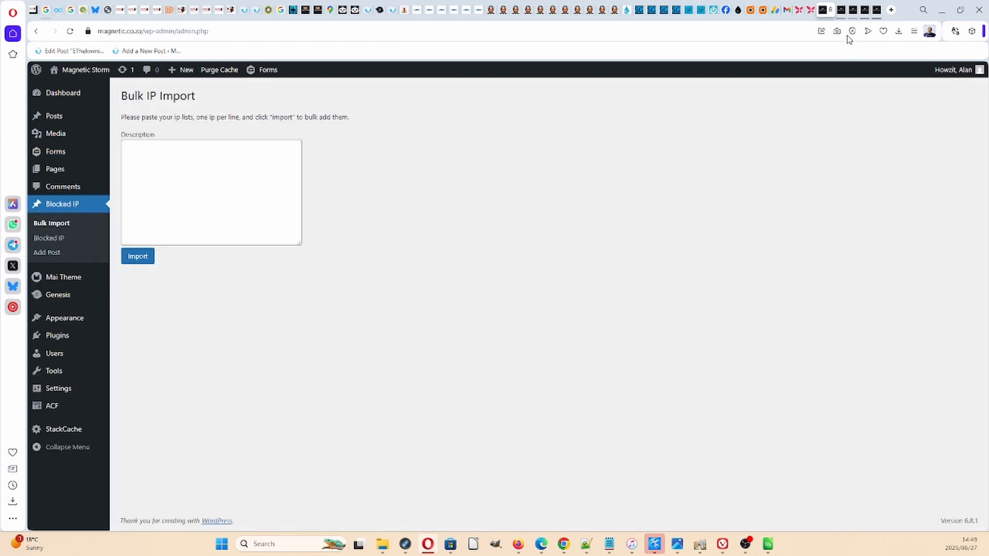
Review the Export Entries settings for the Contact form, checking that the User IP field is included
mouse_move(842, 12)
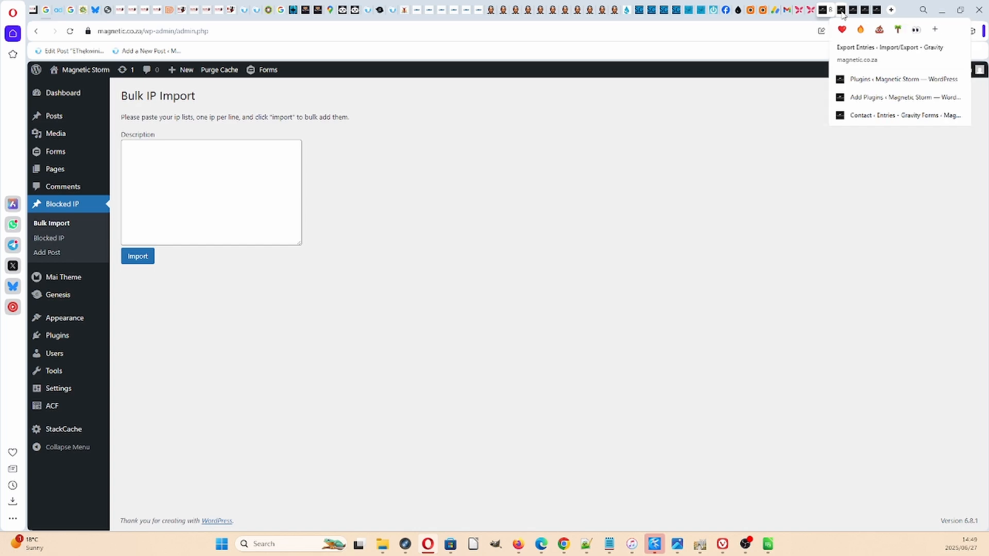
click(842, 11)
scroll(765, 270, up, 4)
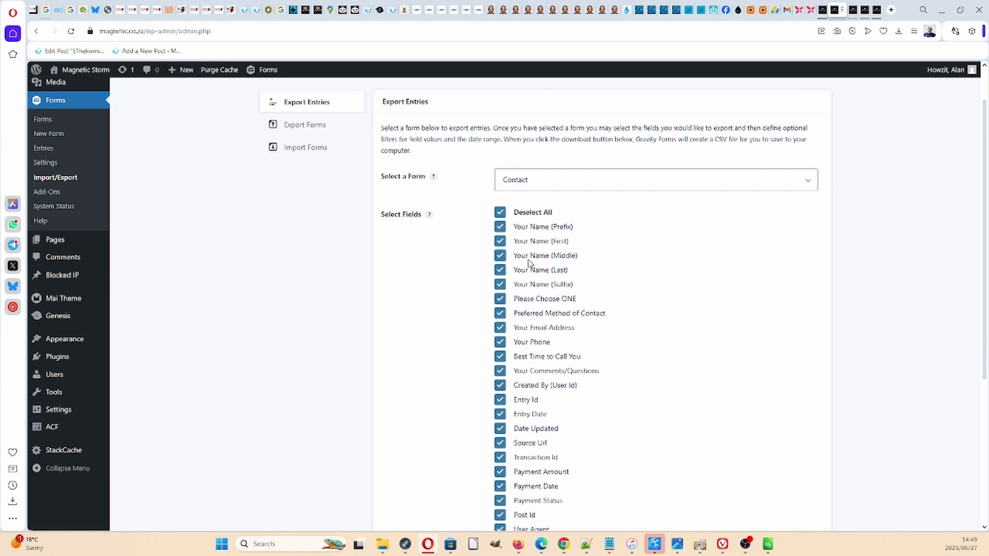
scroll(692, 402, down, 4)
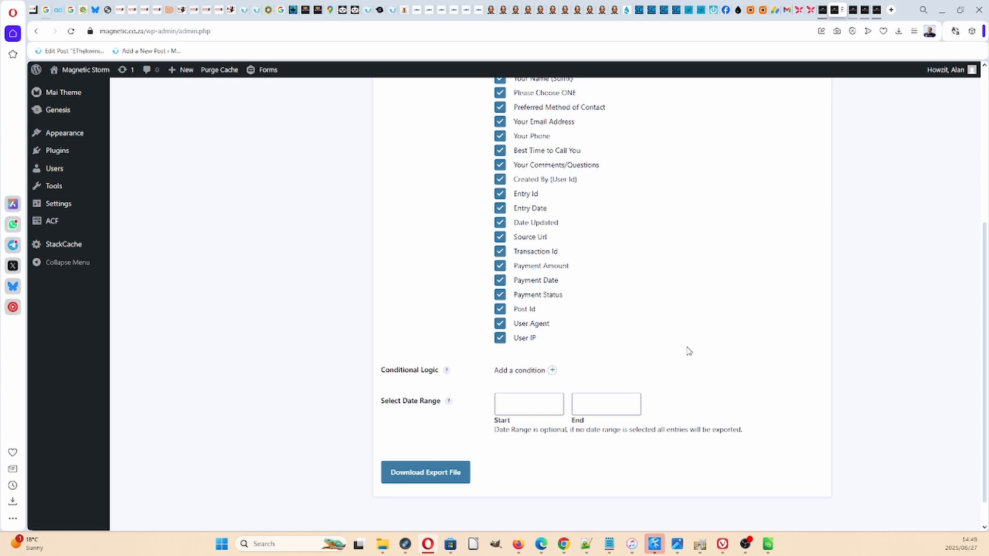
drag(541, 344, 514, 343)
click(869, 322)
scroll(882, 248, up, 5)
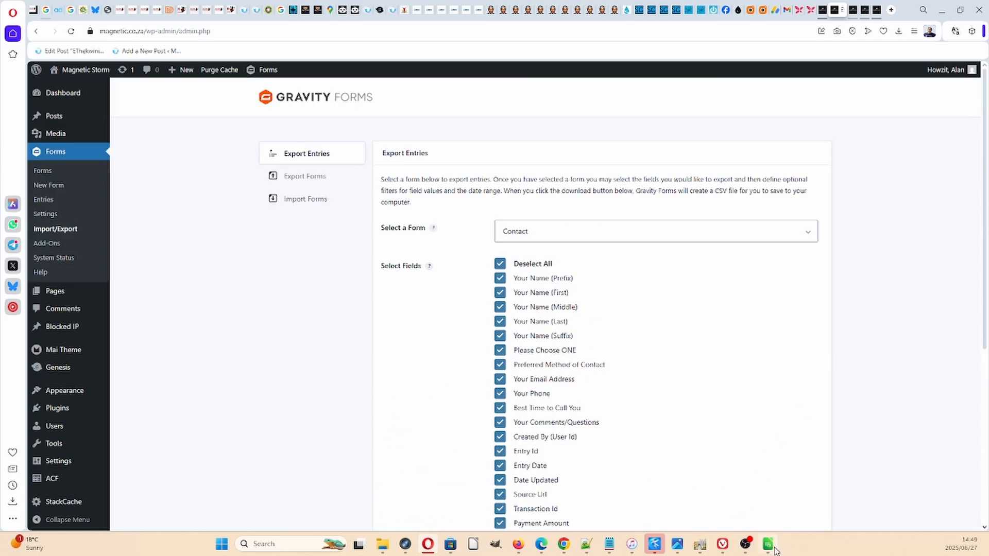
Switch to contact-2025-06-27.csv in LibreOffice Calc and copy all User IP values in W2:W1502
click(768, 547)
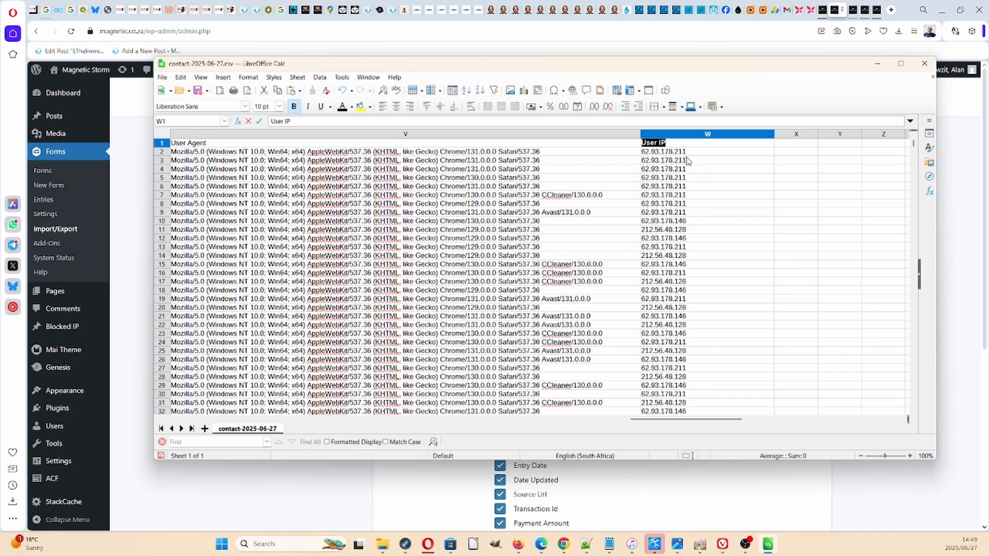
key(Down)
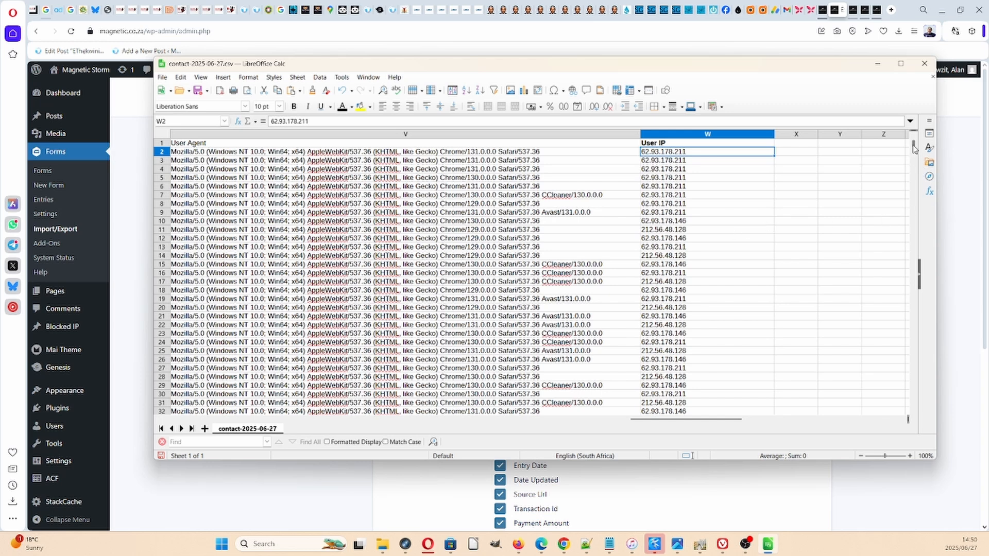
drag(915, 148, 922, 398)
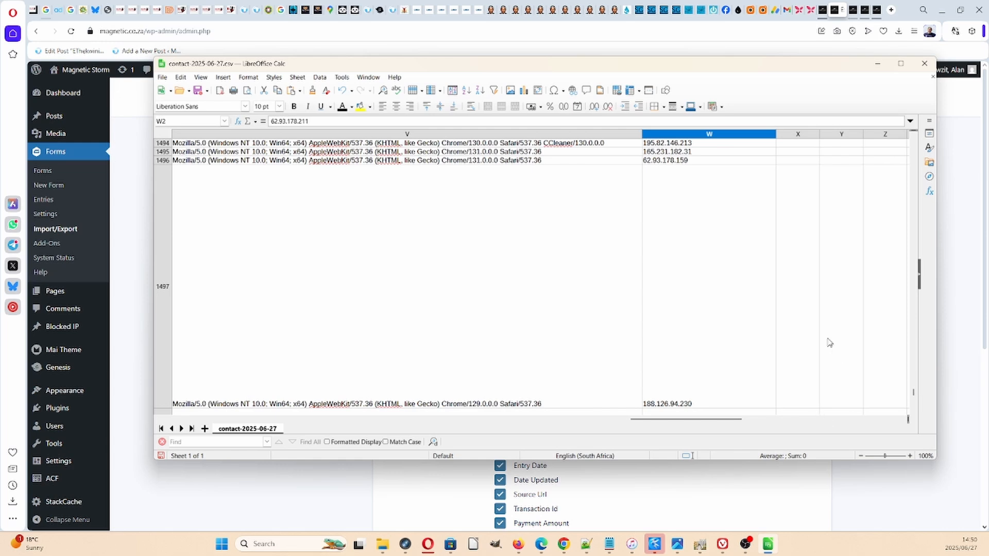
scroll(827, 341, up, 1)
scroll(814, 320, up, 1)
scroll(814, 320, down, 2)
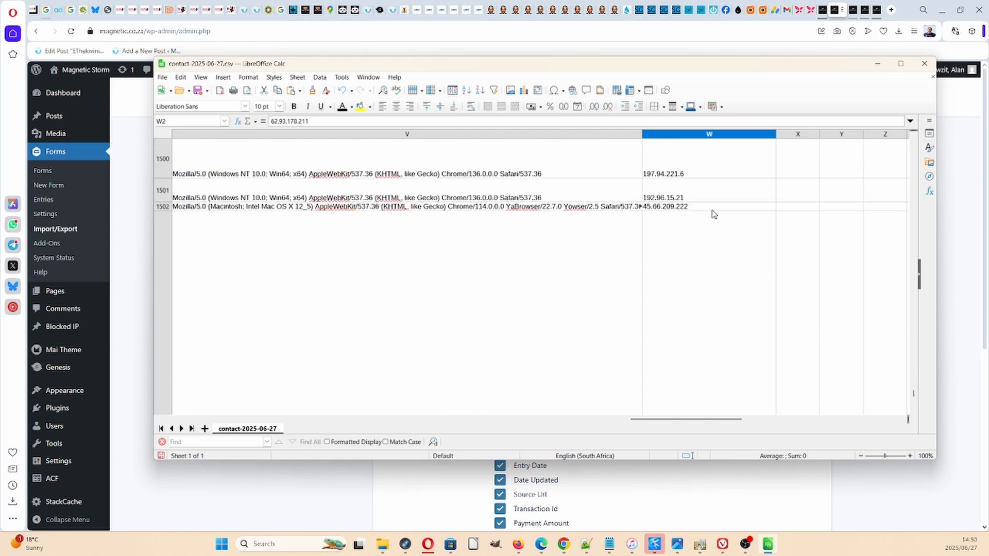
shift+click(713, 211)
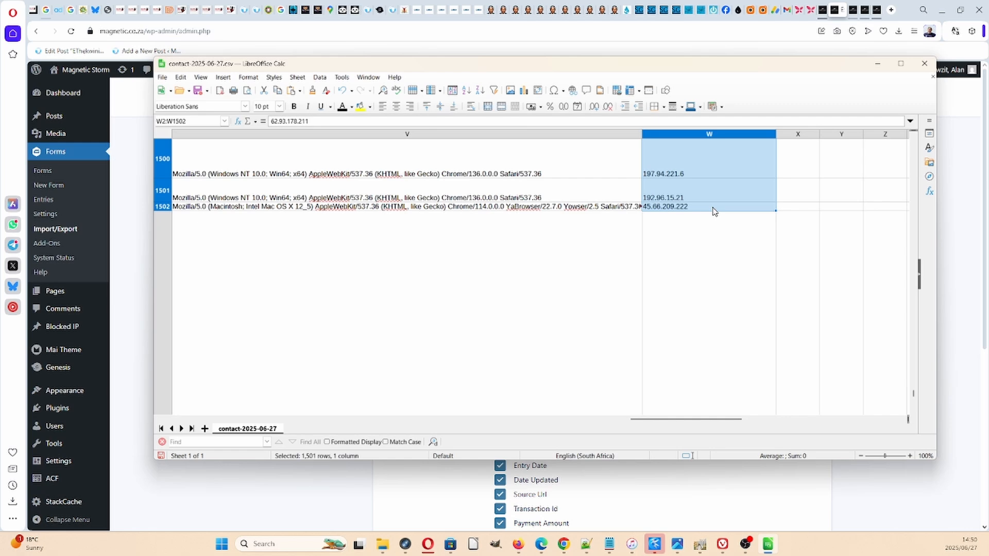
key(ctrl+c)
Paste the copied IP list into the Bulk IP Import description on the WordPress site and import it
click(824, 11)
click(824, 12)
click(155, 157)
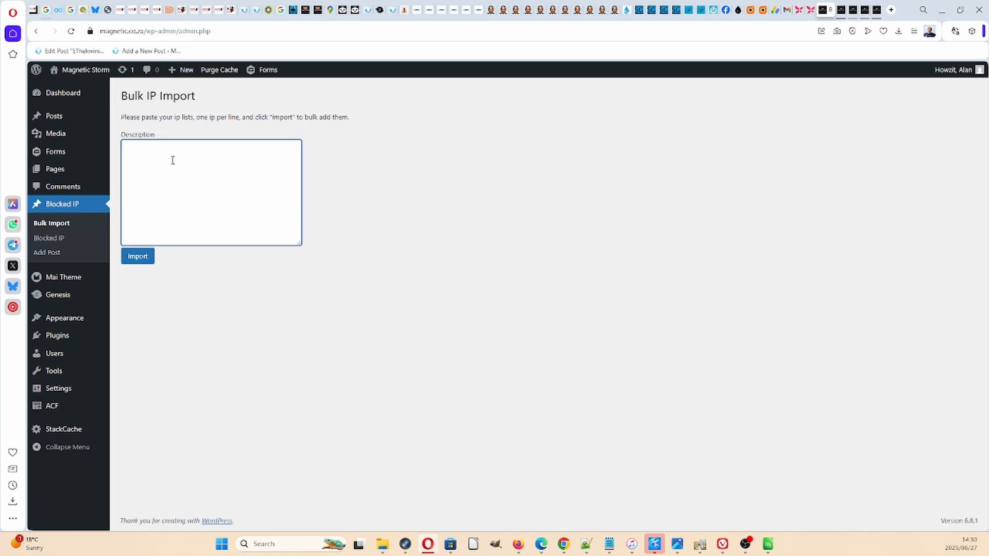
key(ctrl+v)
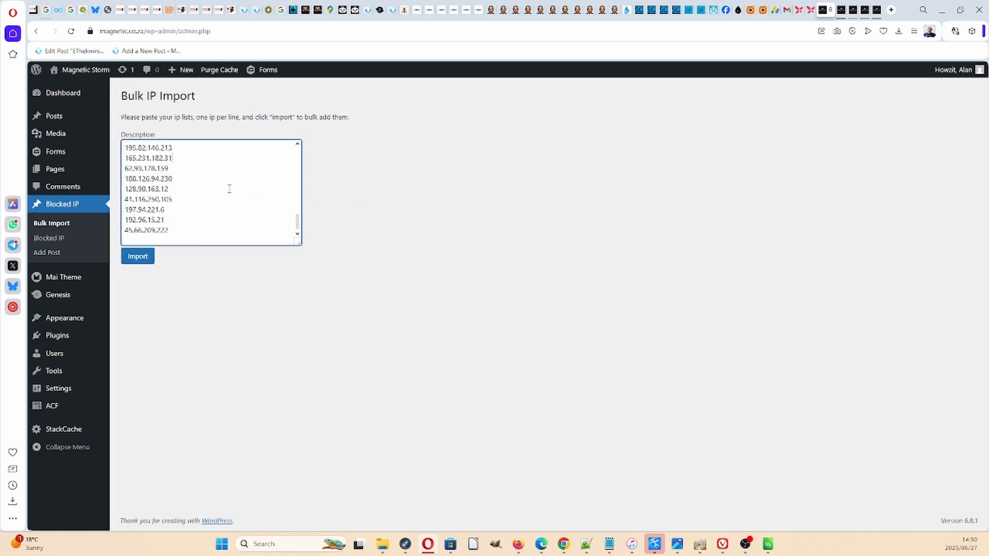
scroll(229, 188, up, 5)
scroll(228, 188, up, 1)
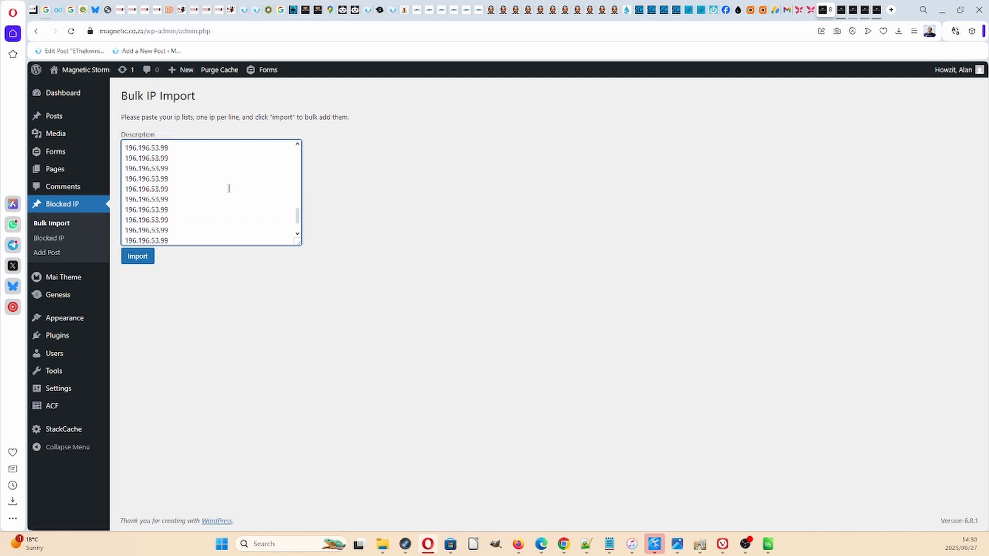
scroll(229, 188, up, 5)
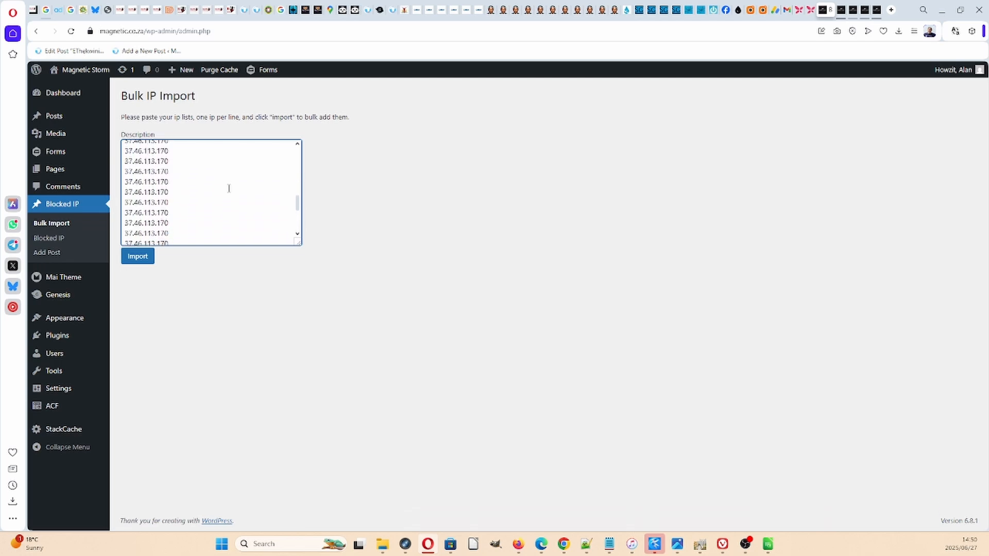
scroll(228, 188, up, 10)
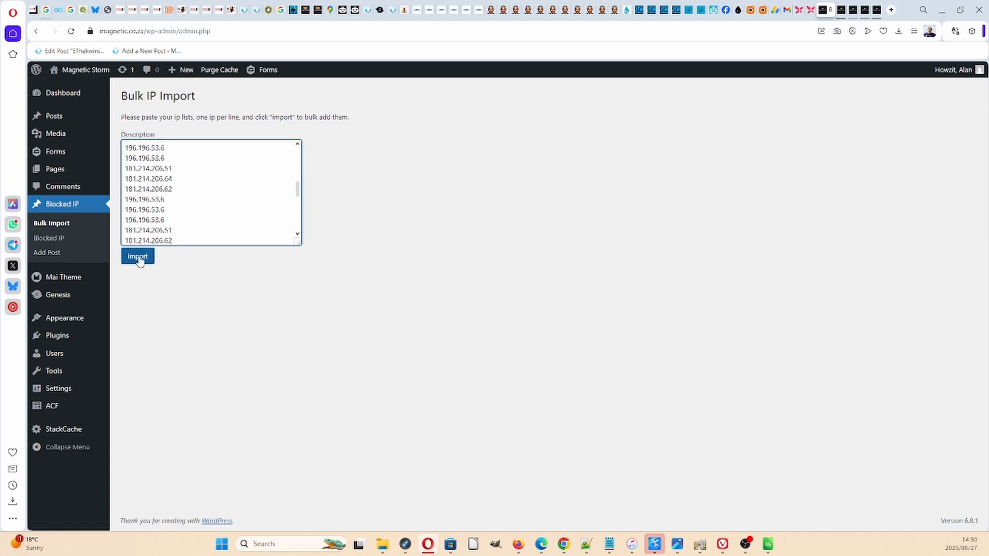
click(142, 257)
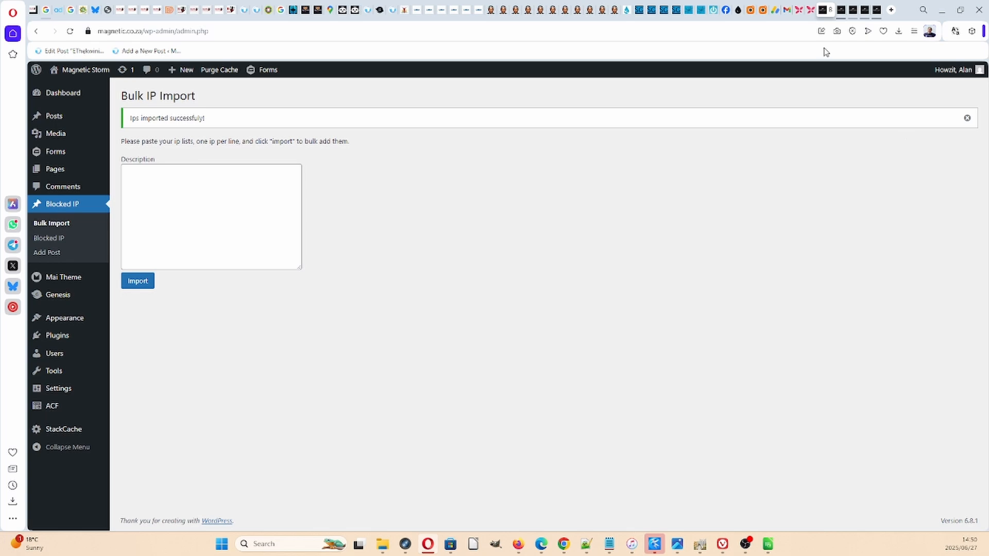
Revisit the Export Entries and installed plugins pages, ending back on the Bulk IP Import page
click(842, 11)
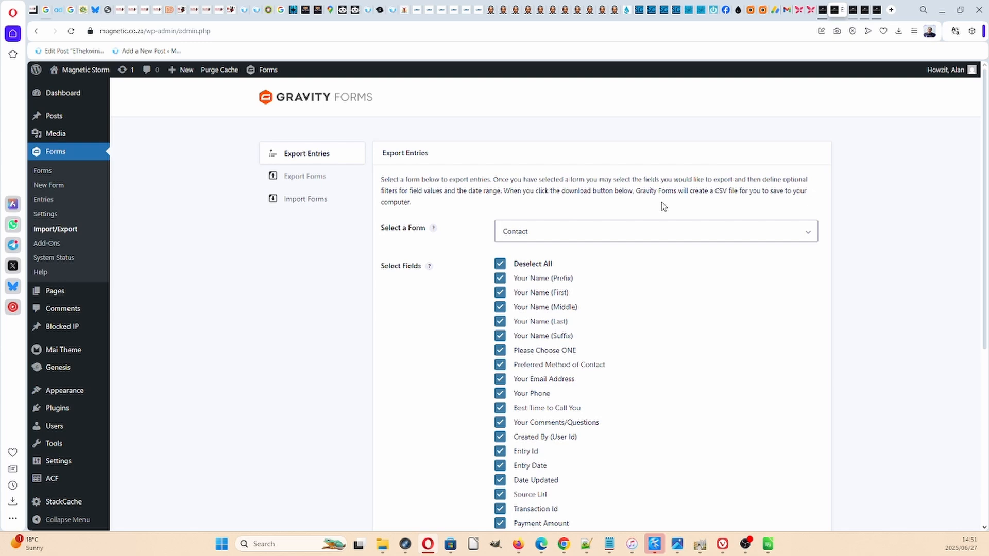
click(853, 11)
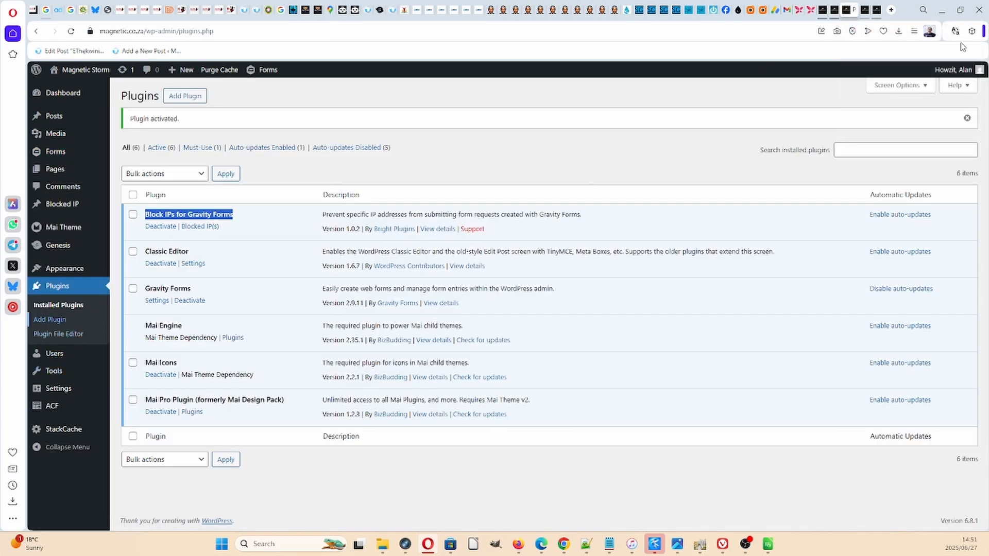
click(822, 13)
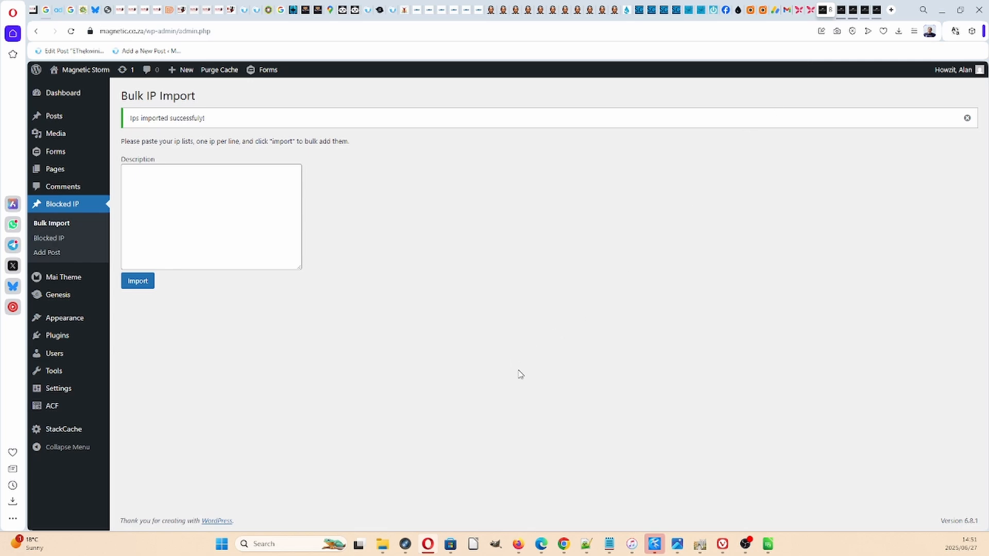